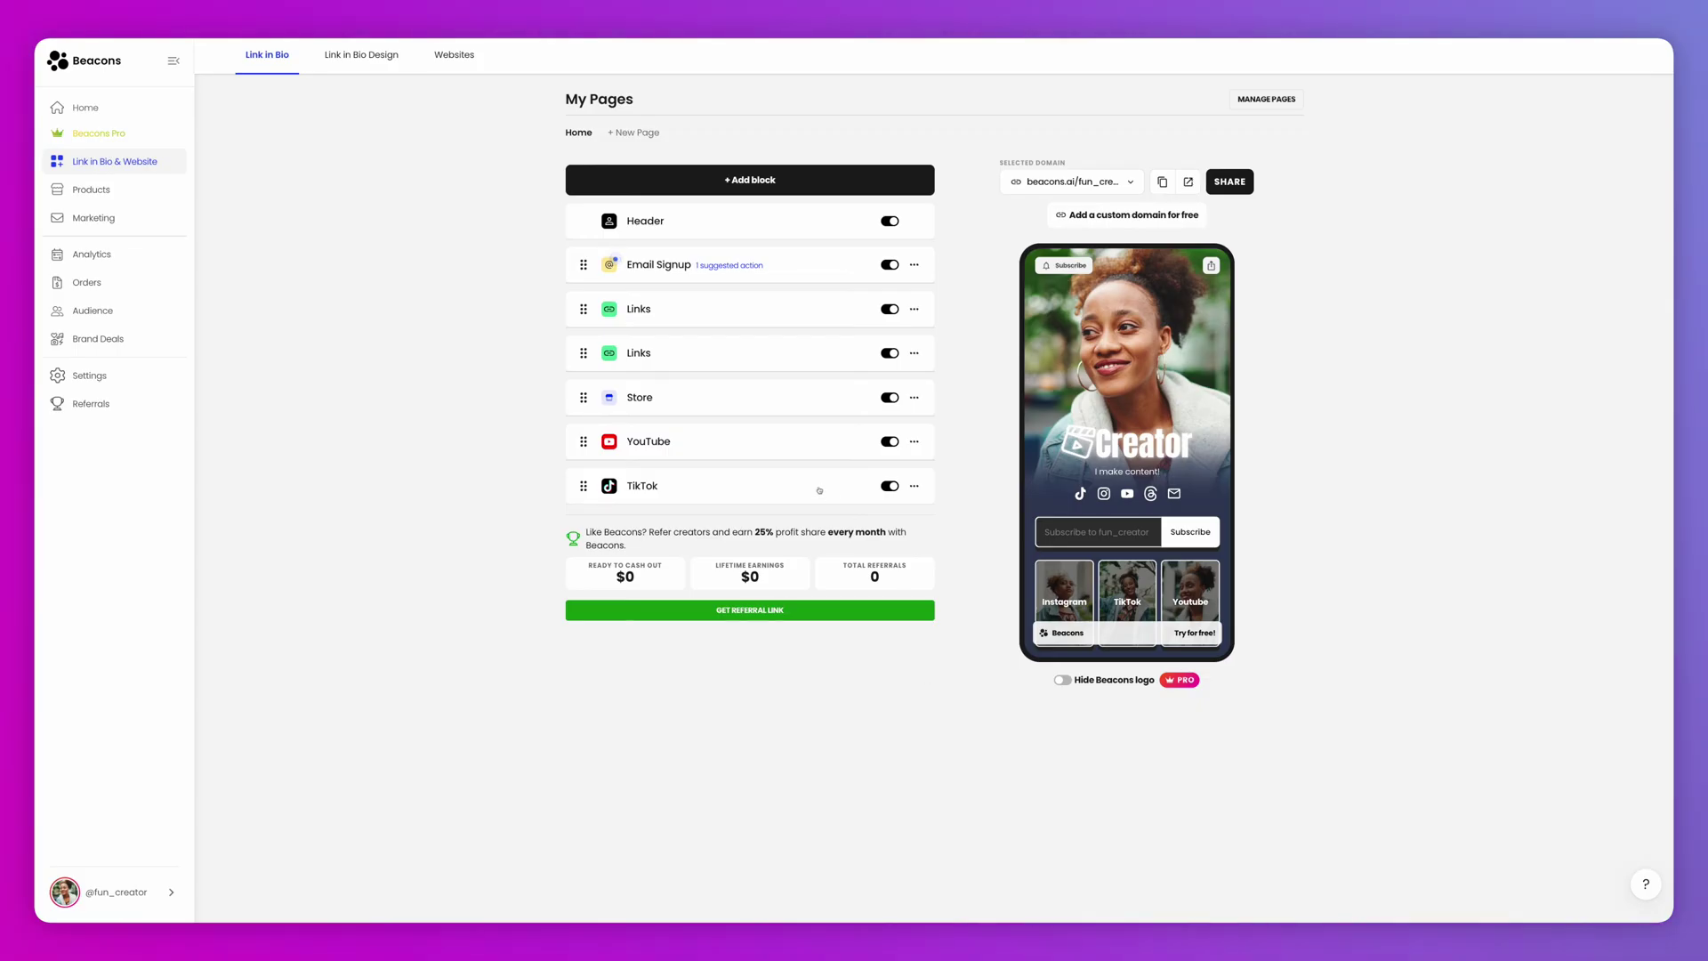
Step: Review the existing Store block's Low, Medium and High Ticket products, then begin deleting it
{"action": "left_click", "coordinate": [726, 401]}
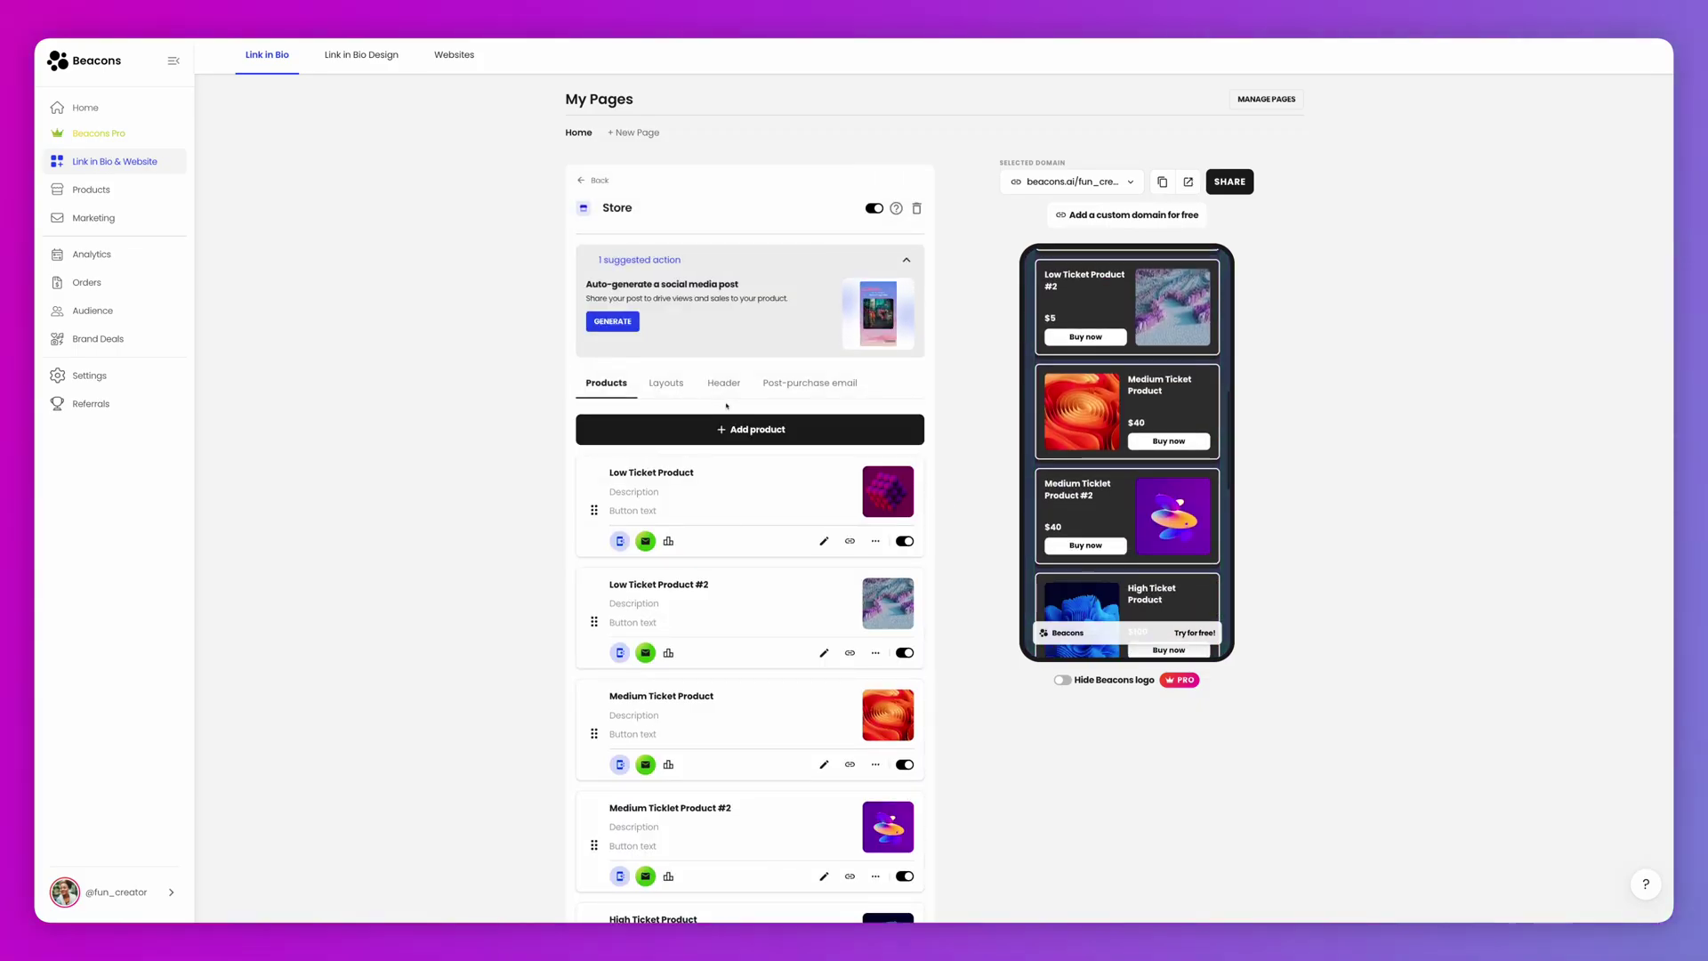
{"action": "scroll", "coordinate": [737, 458], "scroll_direction": "down", "scroll_amount": 3}
{"action": "scroll", "coordinate": [800, 534], "scroll_direction": "down", "scroll_amount": 2}
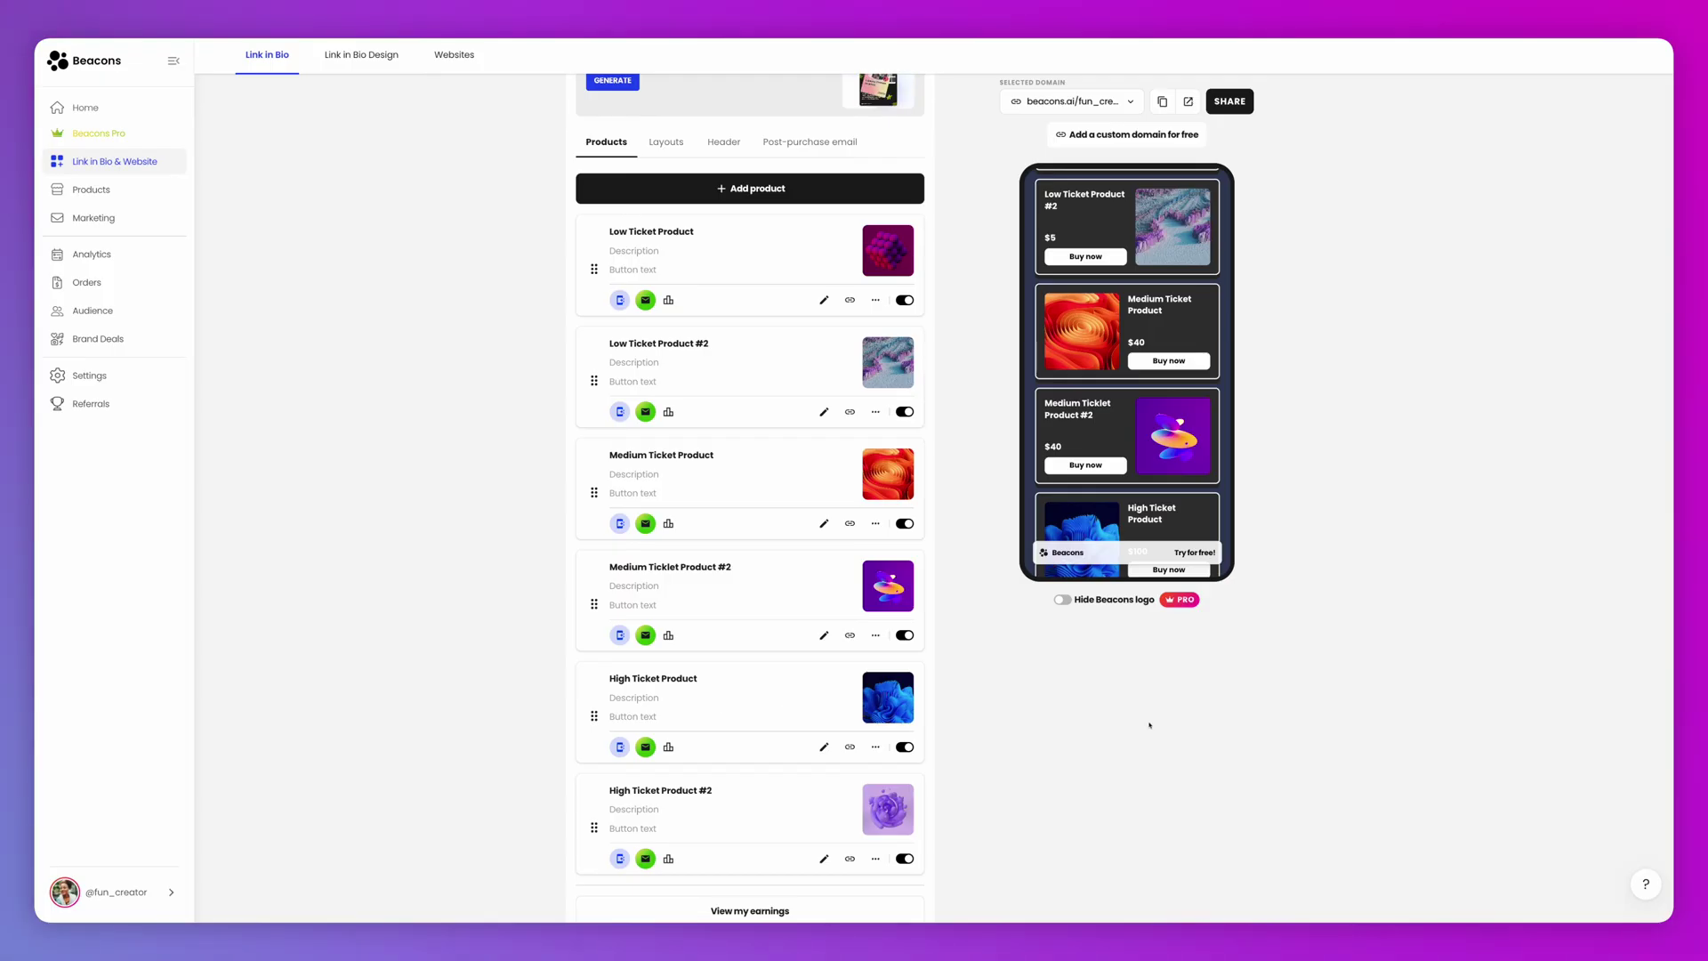
{"action": "scroll", "coordinate": [1149, 724], "scroll_direction": "up", "scroll_amount": 3}
{"action": "scroll", "coordinate": [1149, 725], "scroll_direction": "up", "scroll_amount": 2}
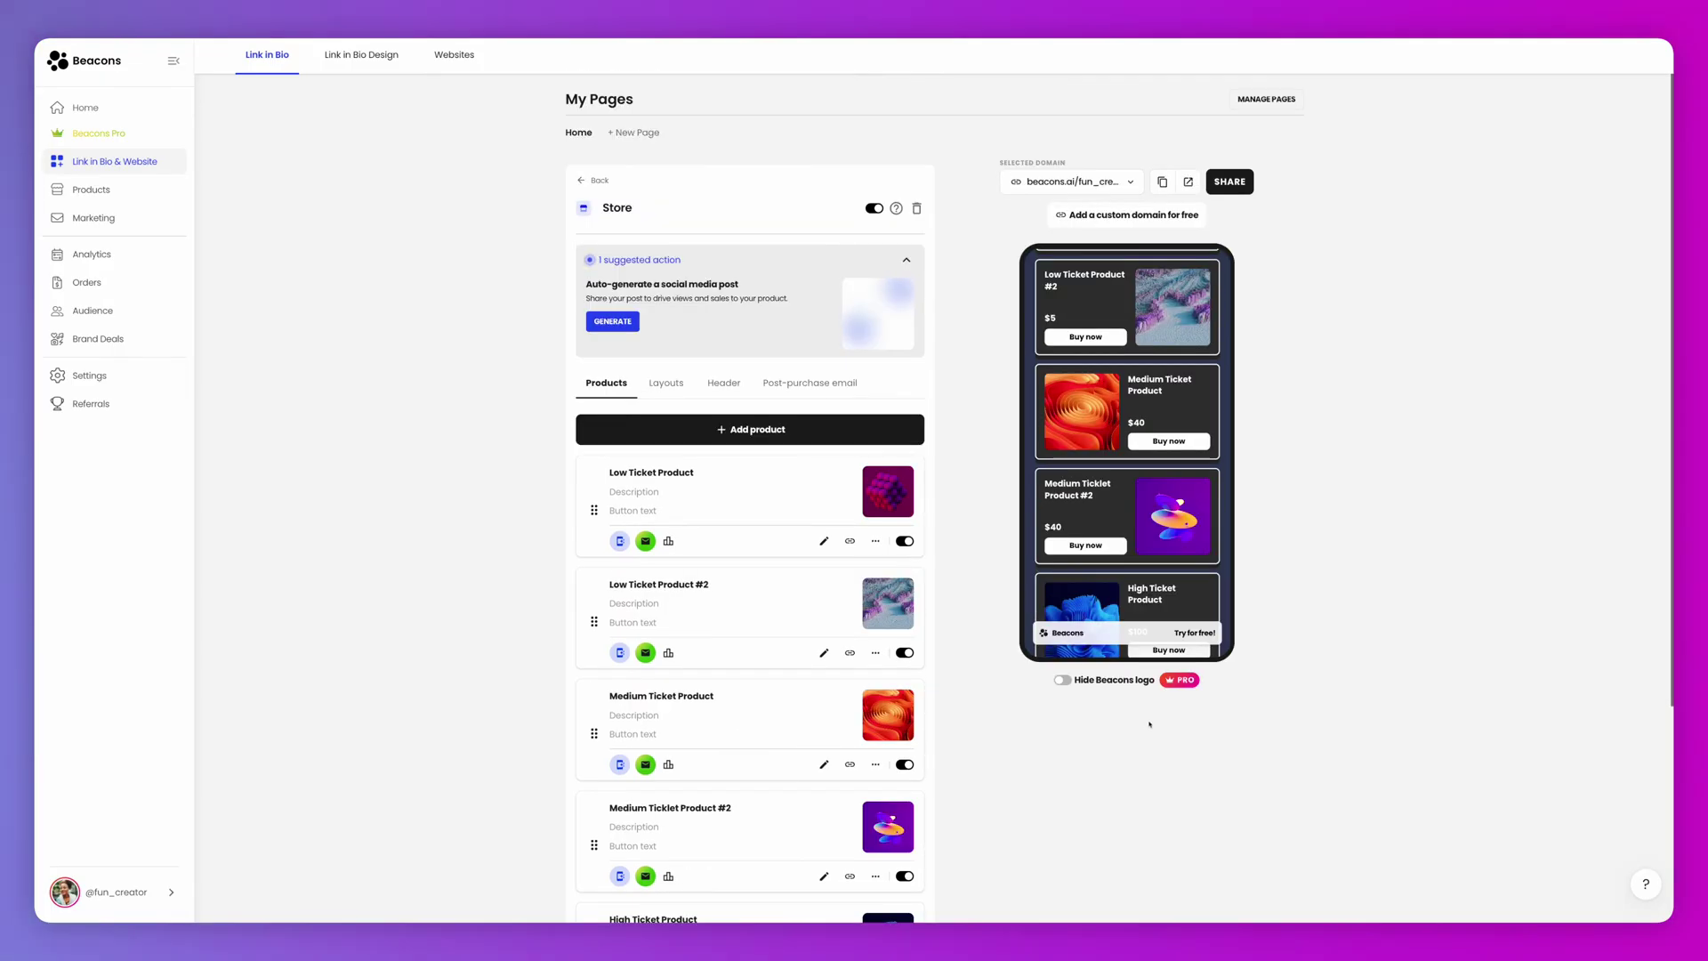
{"action": "left_click", "coordinate": [917, 207]}
Step: Confirm deletion of the original Store block
{"action": "left_click", "coordinate": [912, 515]}
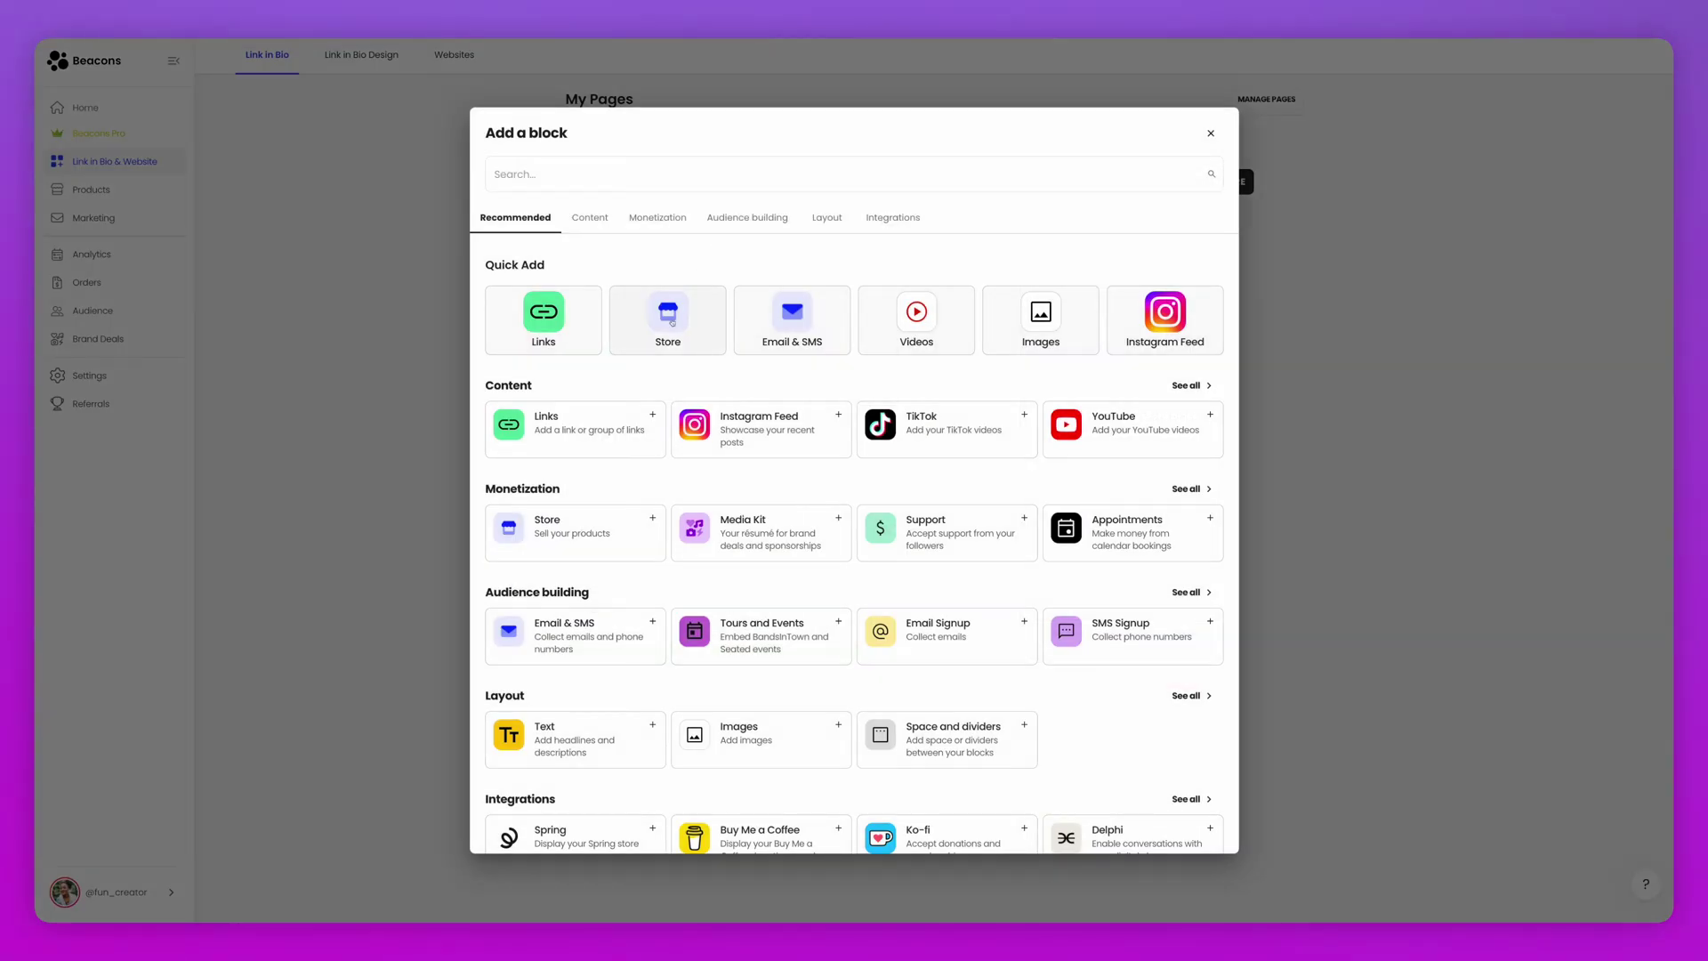
{"action": "scroll", "coordinate": [1130, 443], "scroll_direction": "up", "scroll_amount": 2}
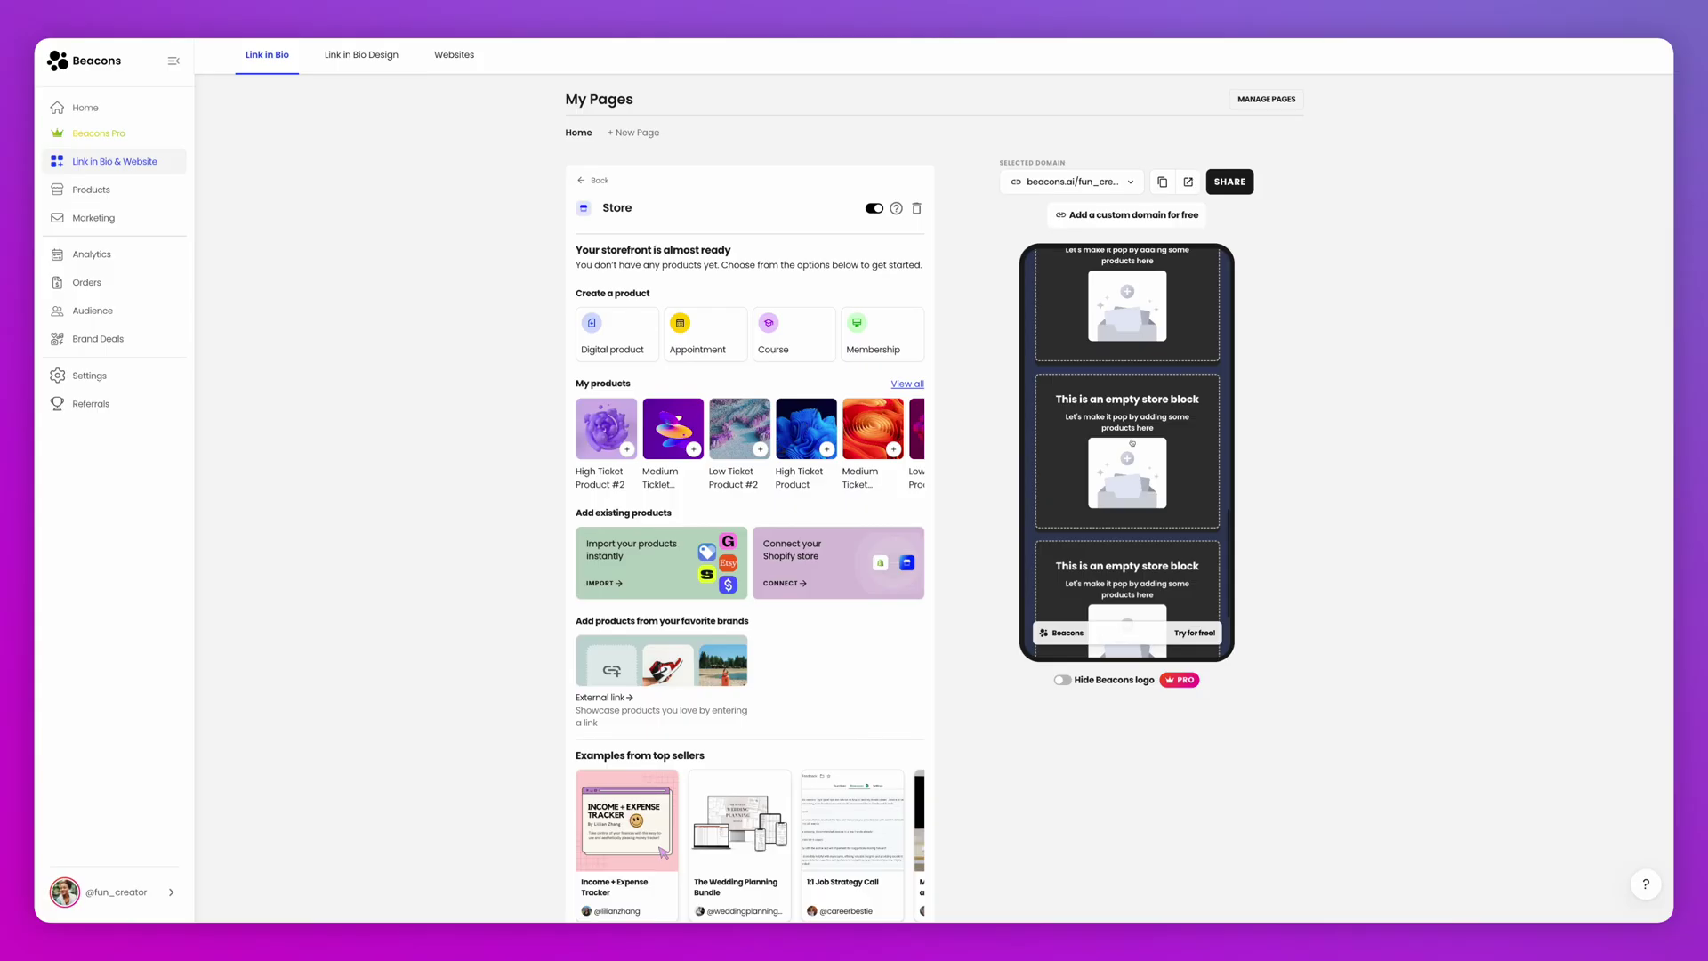
{"action": "scroll", "coordinate": [1132, 442], "scroll_direction": "down", "scroll_amount": 1}
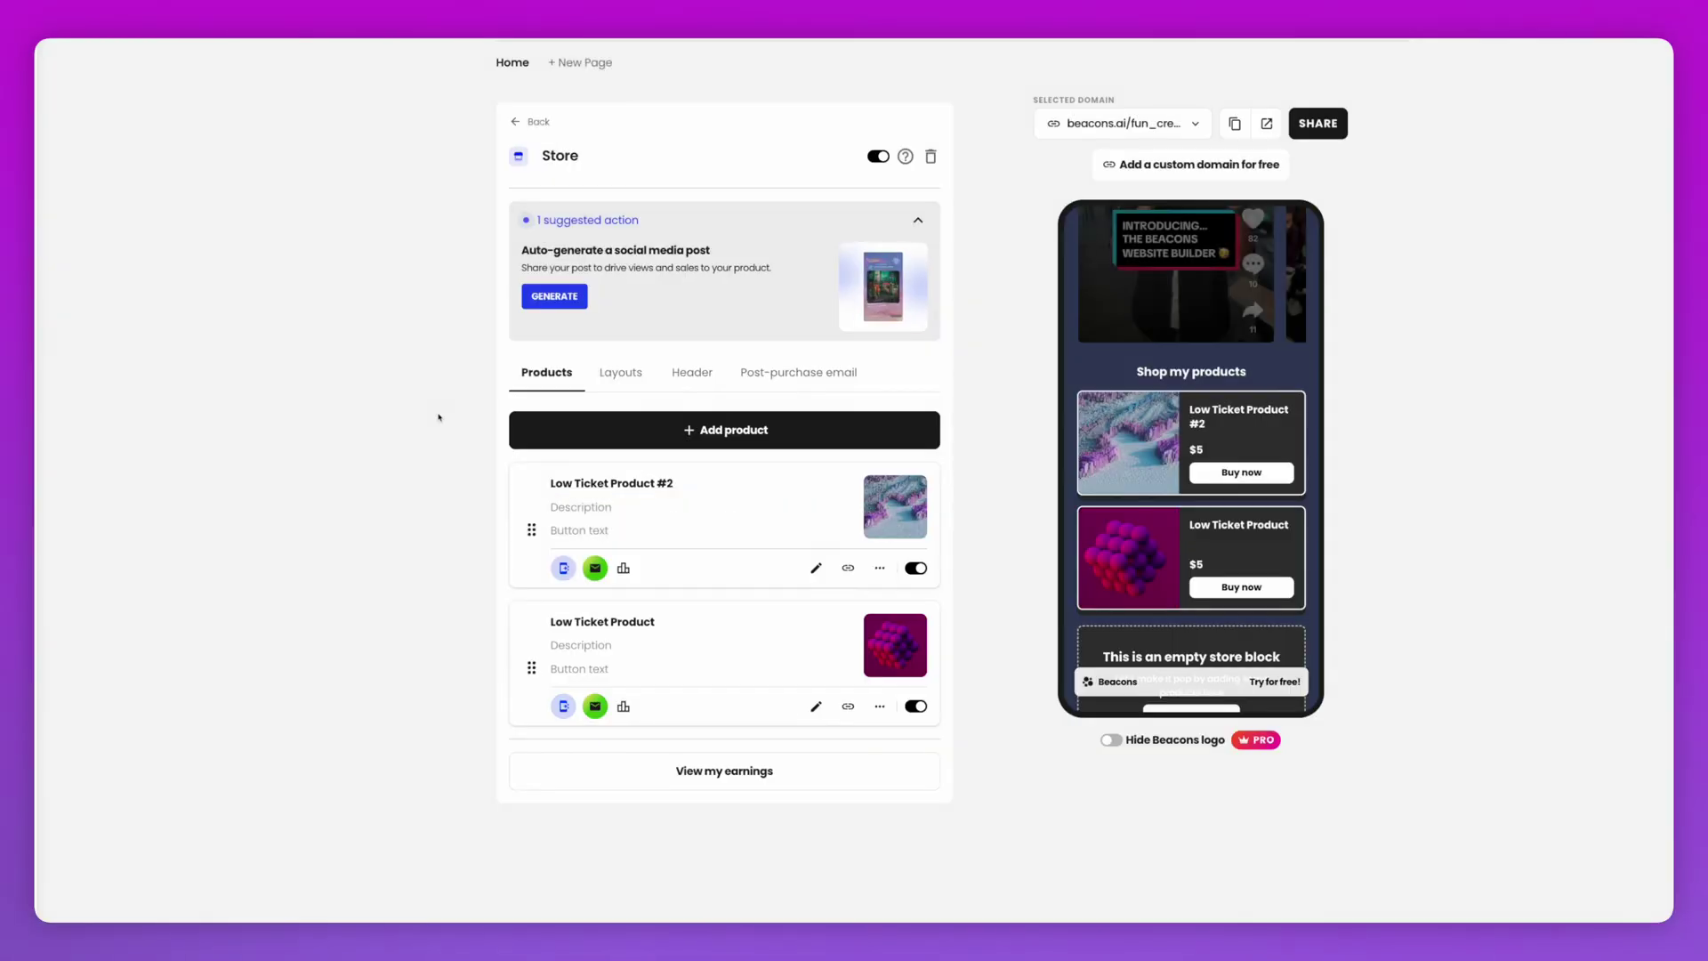
Step: Display the first store's two products as a Grid headed 'Low Ticket Products!'
{"action": "left_click", "coordinate": [618, 371]}
{"action": "left_click", "coordinate": [669, 480]}
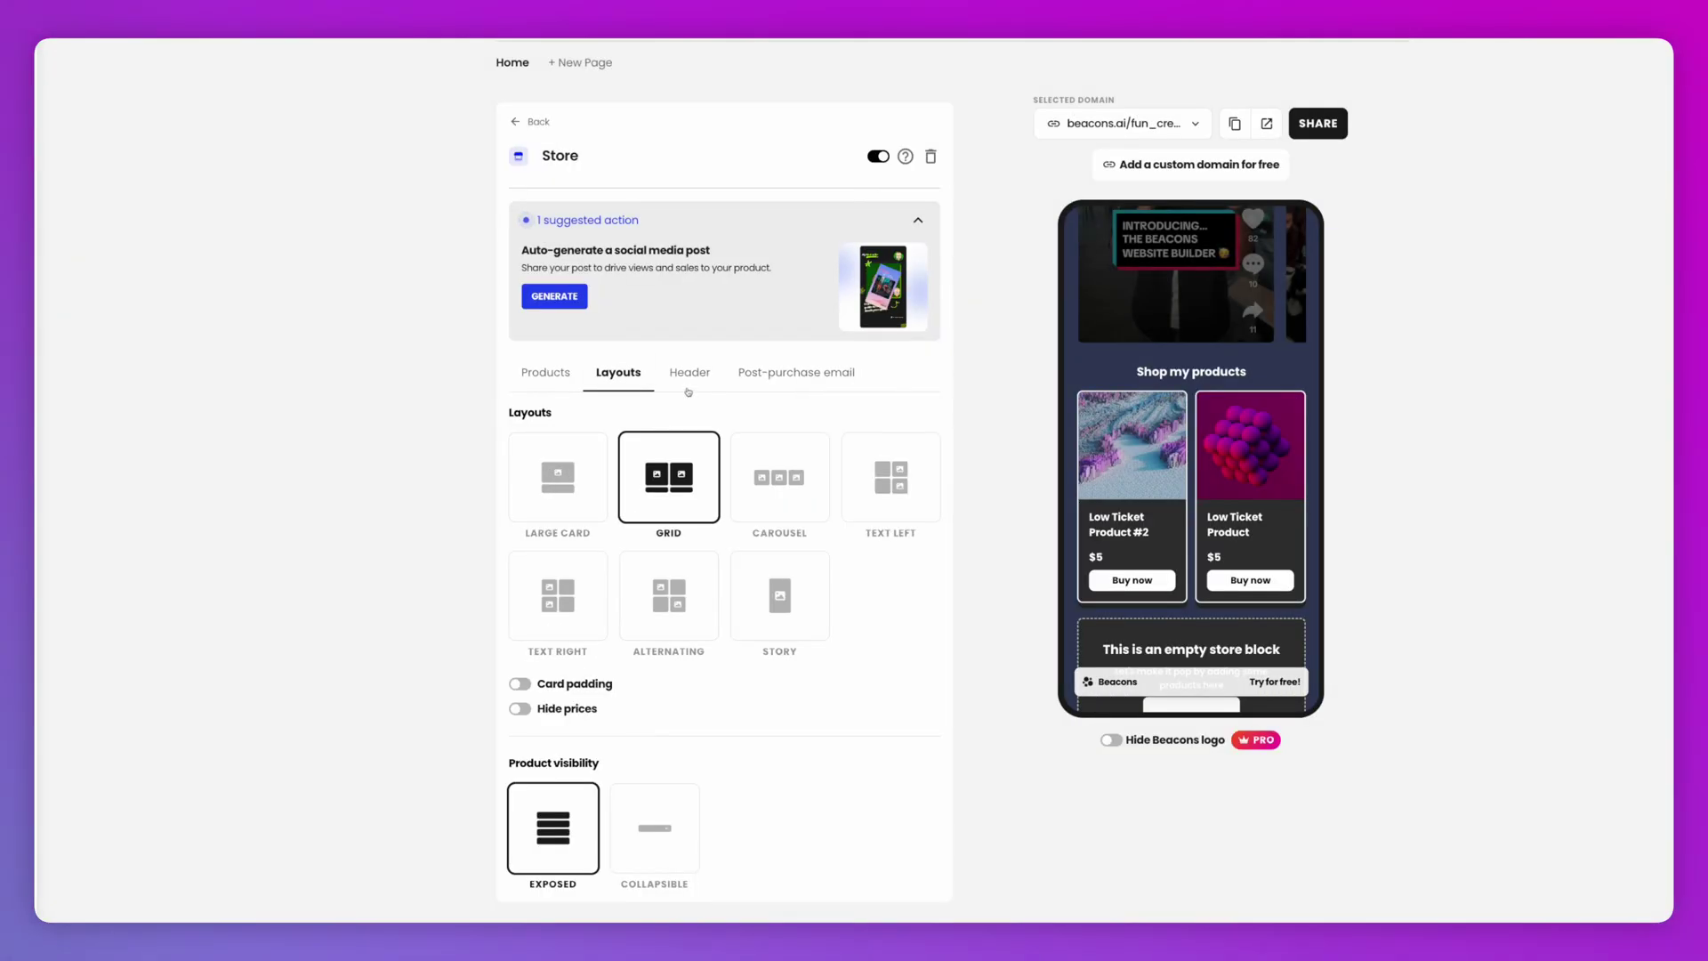
{"action": "left_click", "coordinate": [688, 371]}
{"action": "type", "text": "Low Ticket Products!"}
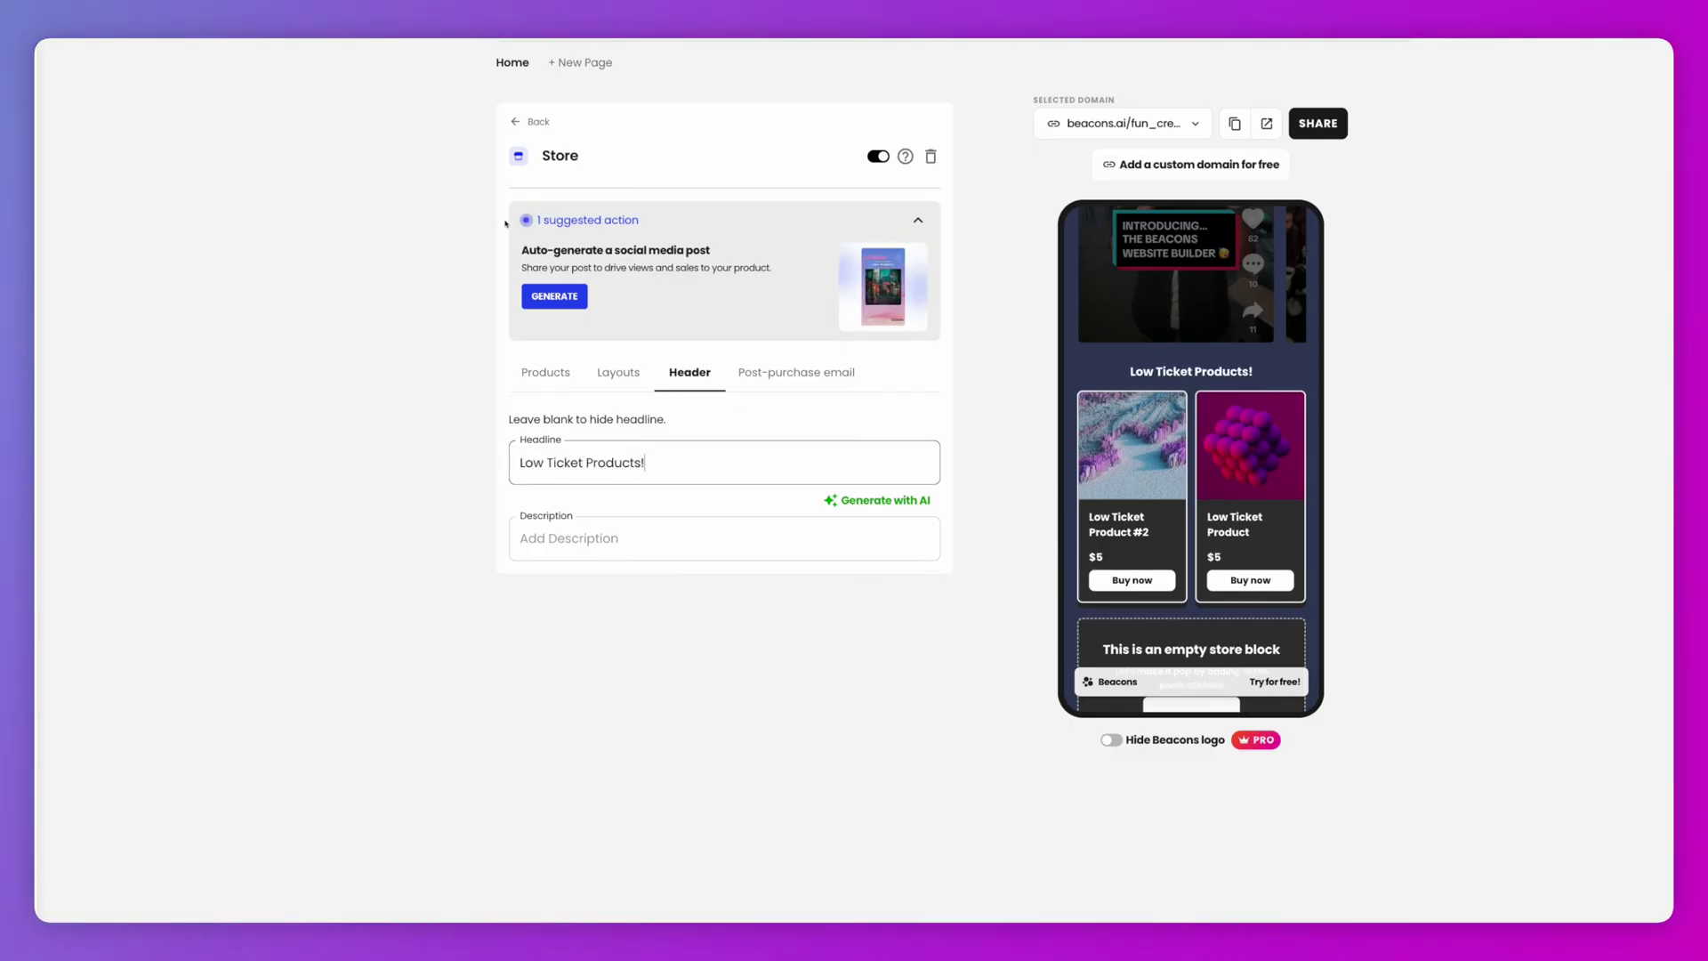
{"action": "left_click", "coordinate": [527, 122]}
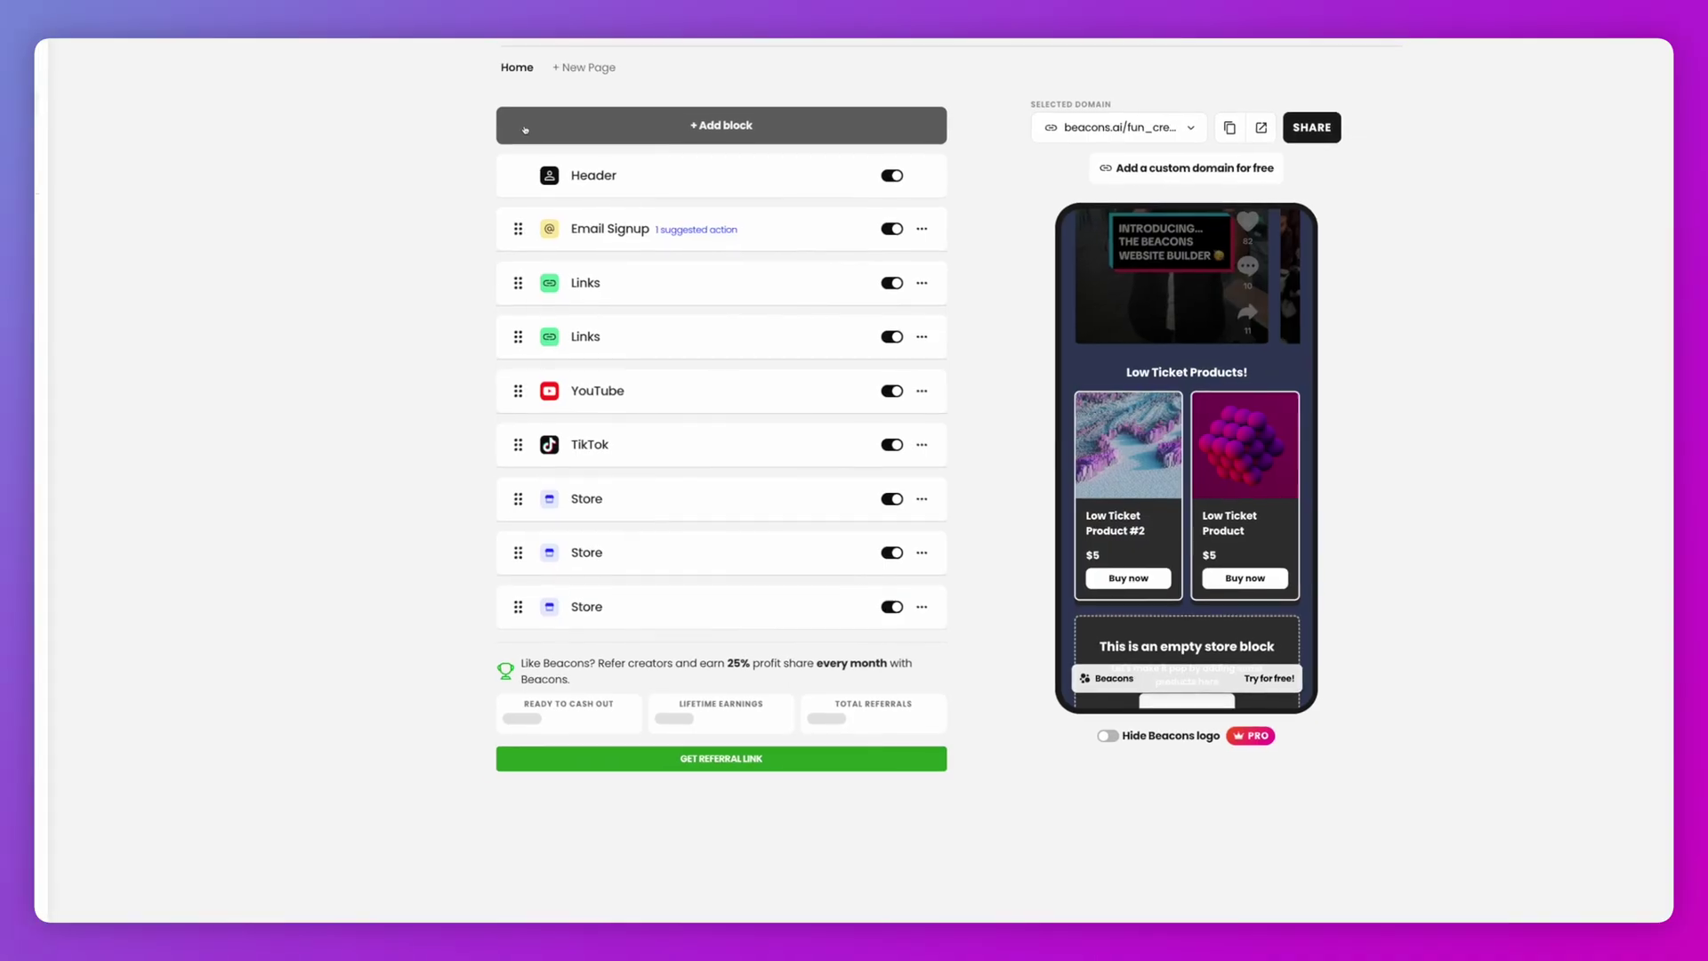